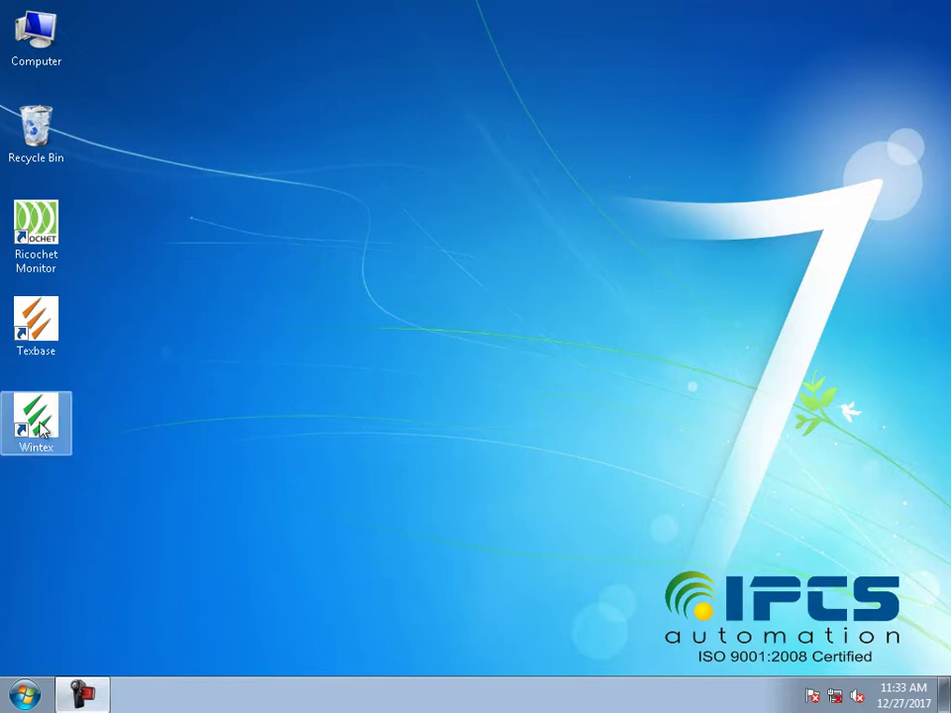
Launch Wintex UDL from its desktop shortcut.
{"action": "double_click", "coordinate": [37, 420]}
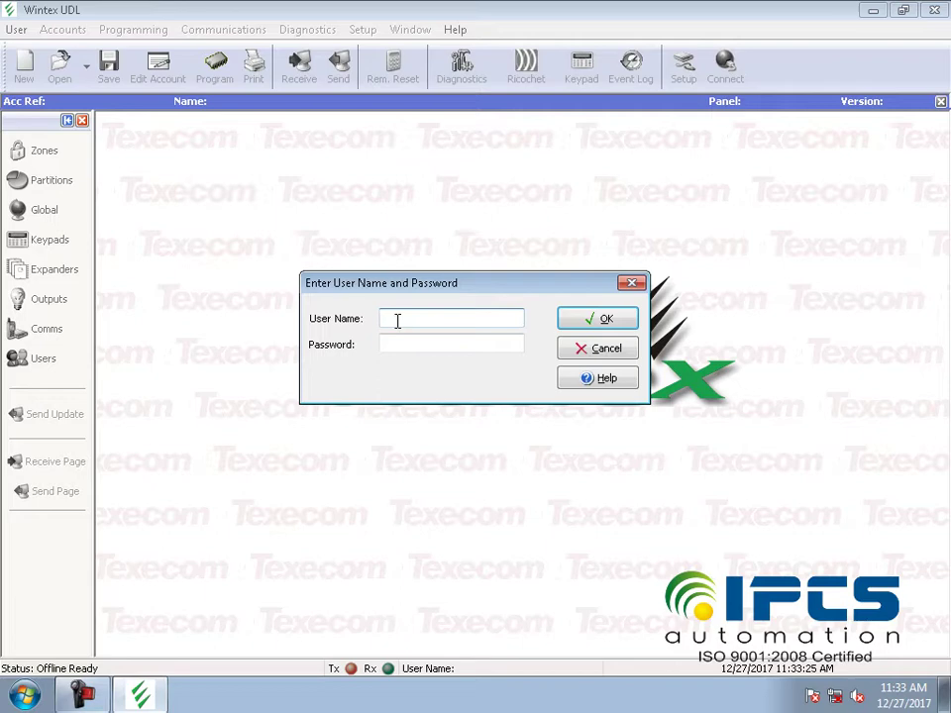
Log in to Wintex UDL as user Master with the default password.
{"action": "type", "text": "Master"}
{"action": "key", "text": "Tab"}
{"action": "type", "text": "*******"}
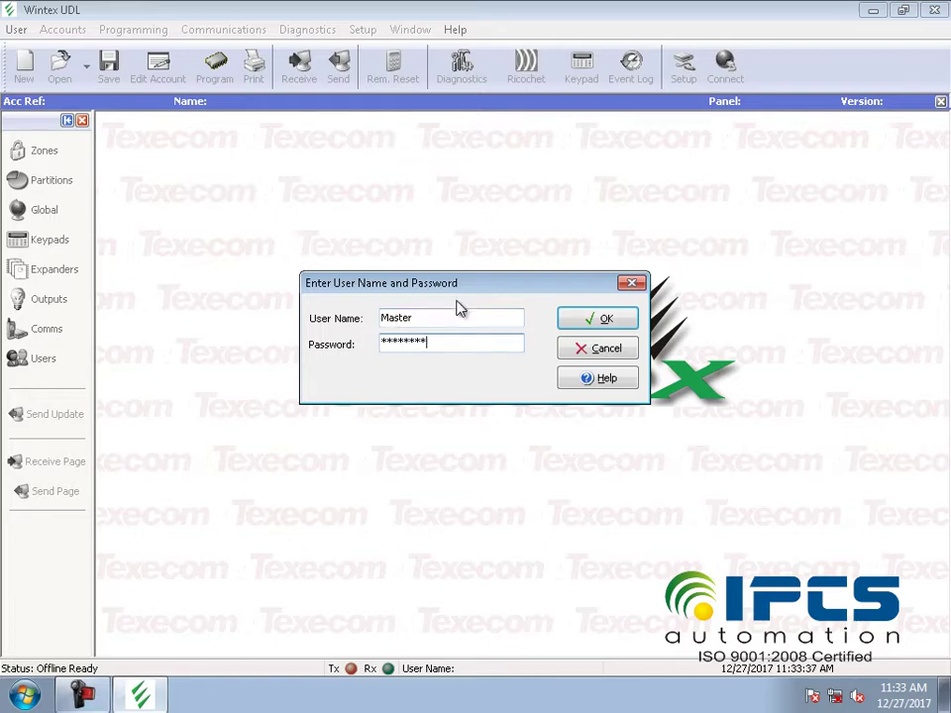
{"action": "left_click", "coordinate": [588, 326]}
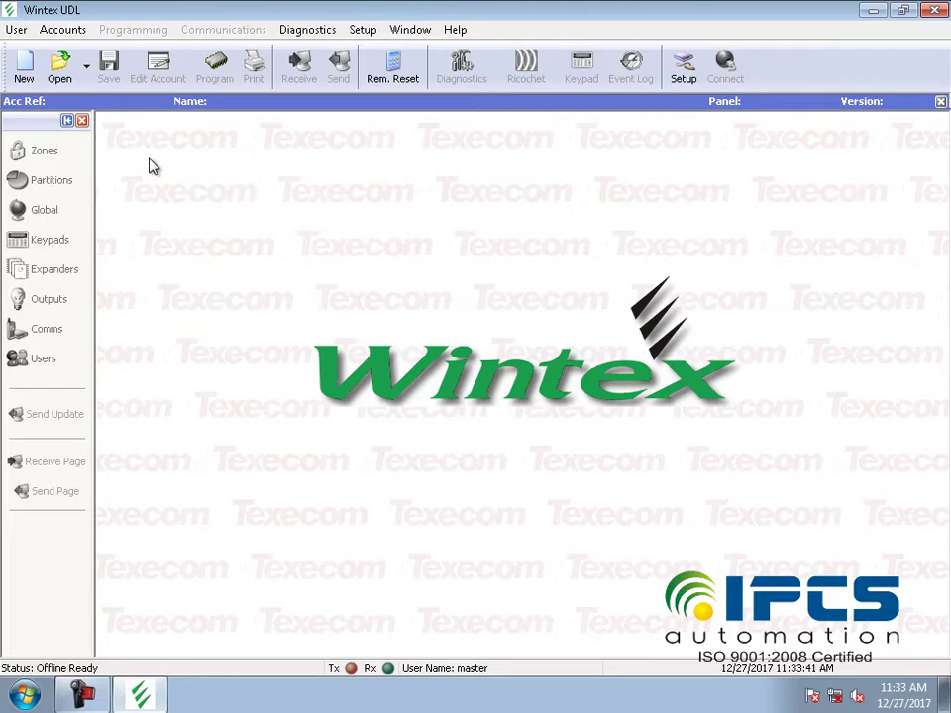
{"action": "left_click", "coordinate": [16, 29]}
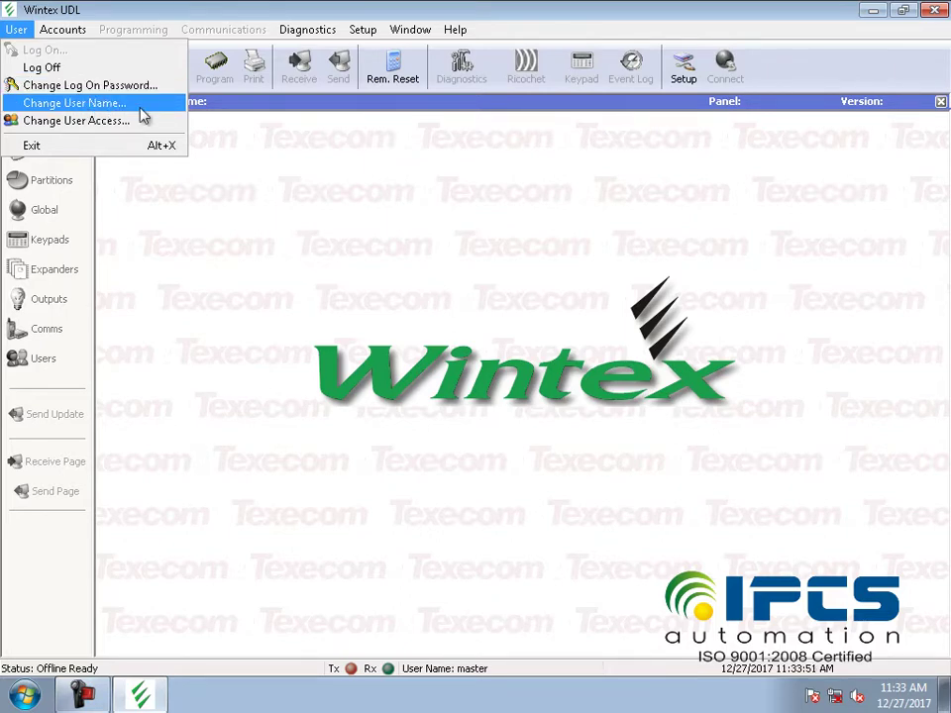
Dismiss the User menu and bring up the Modem Settings and Options dialog.
{"action": "left_click", "coordinate": [293, 134]}
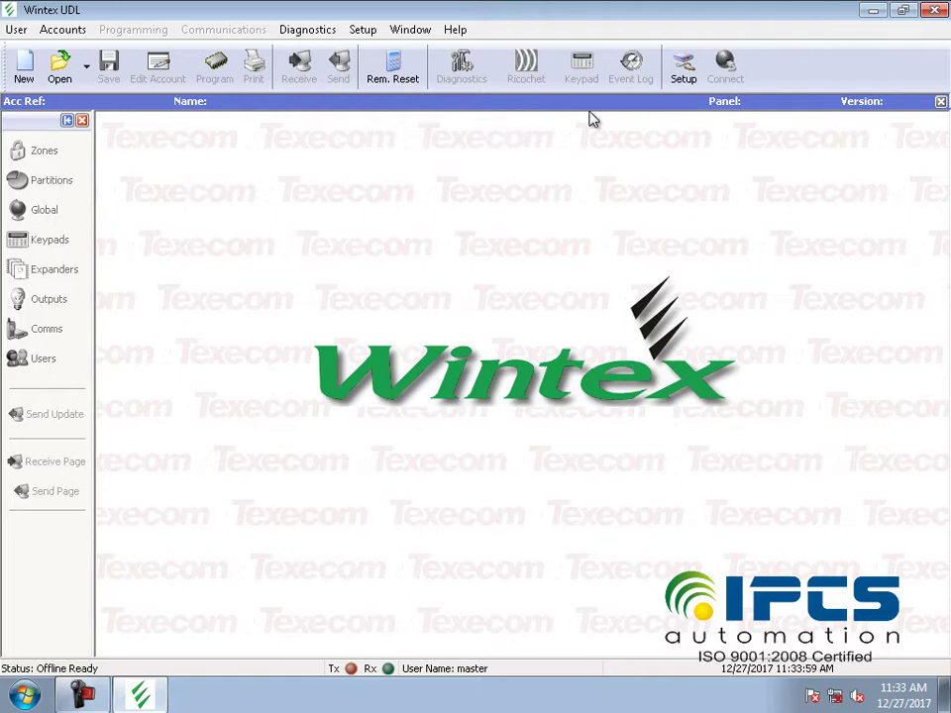
{"action": "left_click", "coordinate": [690, 87]}
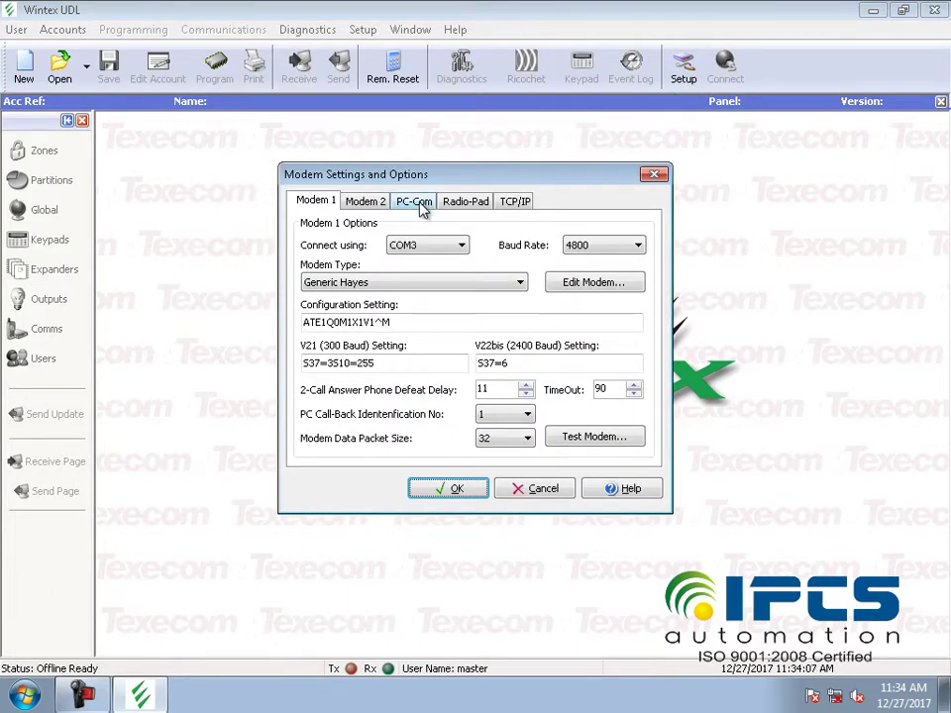
Set PC-Com to connect using COM3 and confirm the modem settings.
{"action": "left_click", "coordinate": [419, 202]}
{"action": "left_click", "coordinate": [422, 246]}
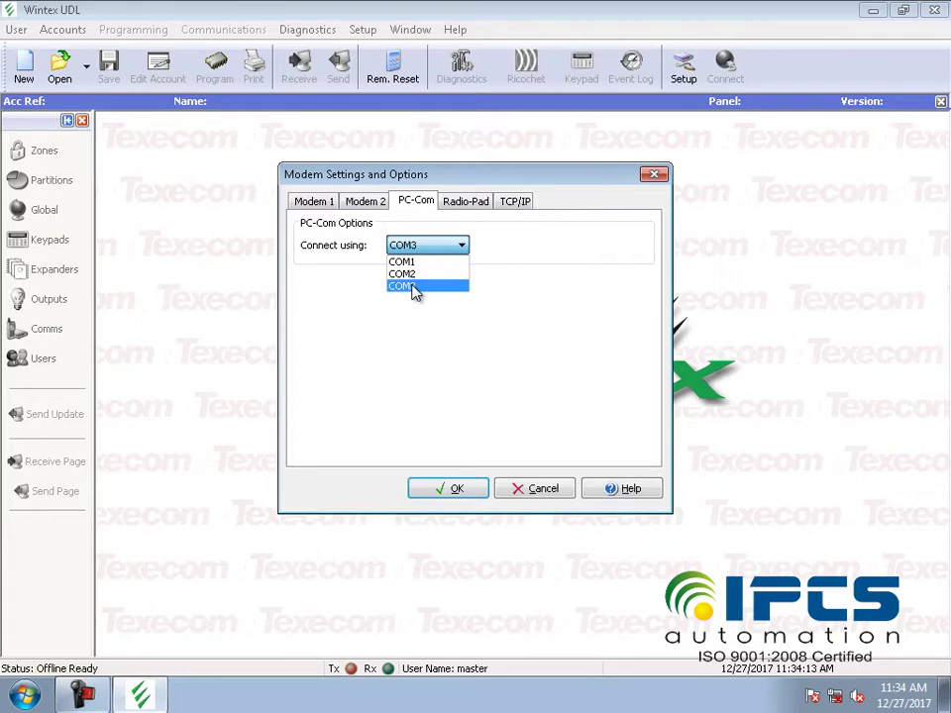
{"action": "left_click", "coordinate": [415, 286]}
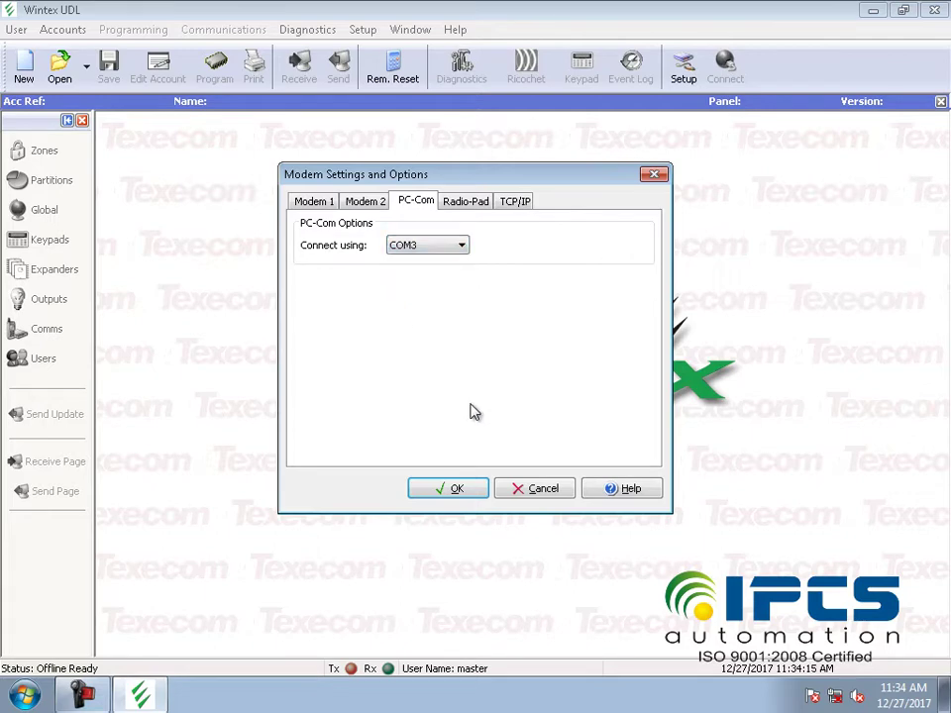
{"action": "left_click", "coordinate": [448, 489]}
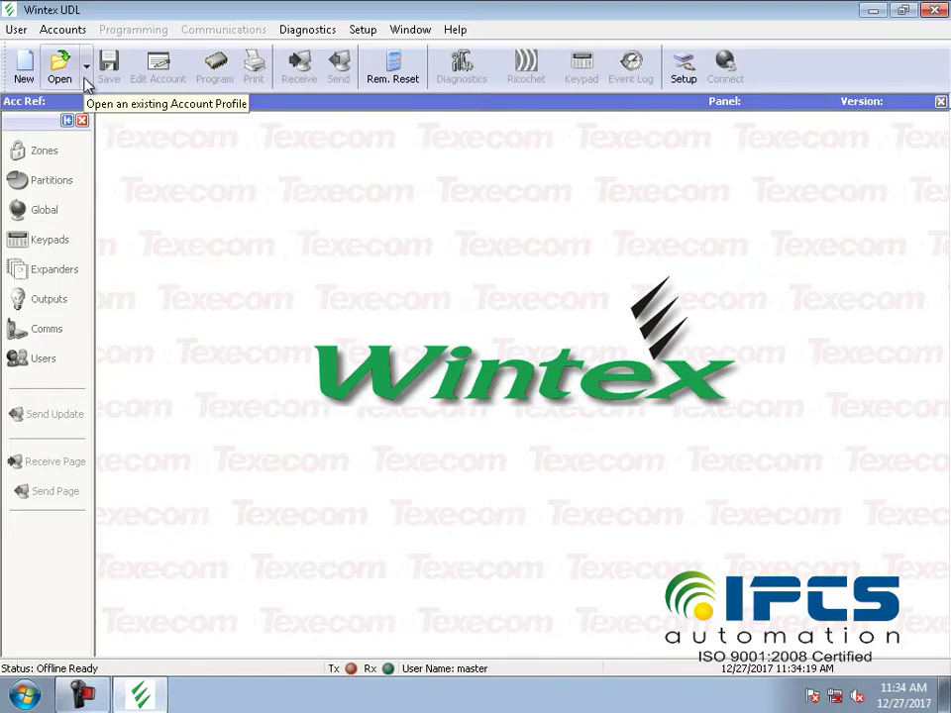
Start a new account profile with Account Ref 'abc'.
{"action": "left_click", "coordinate": [24, 65]}
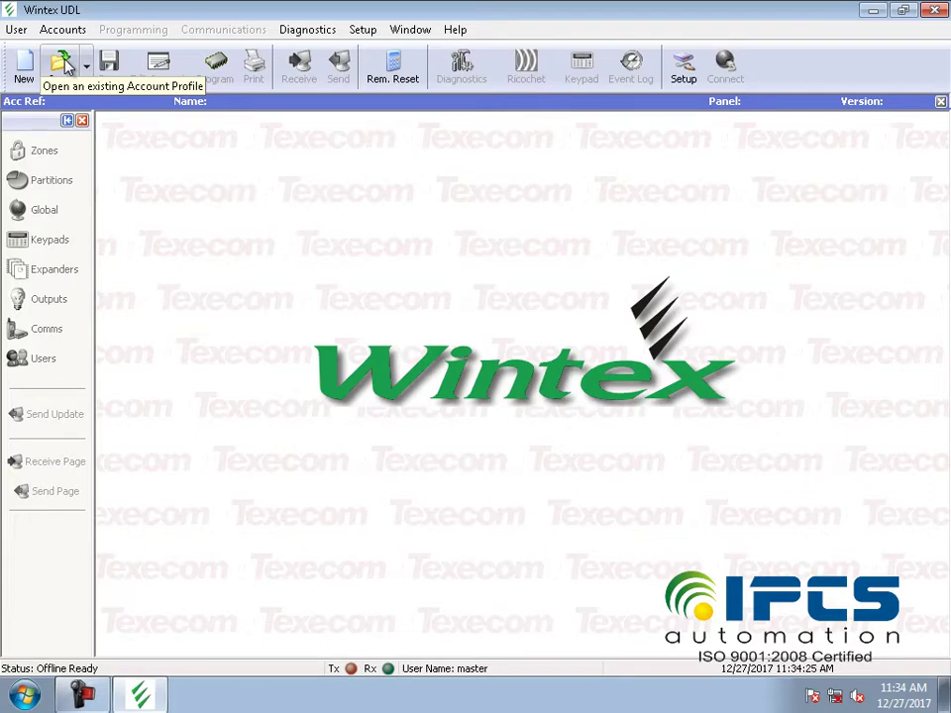
{"action": "left_click", "coordinate": [65, 66]}
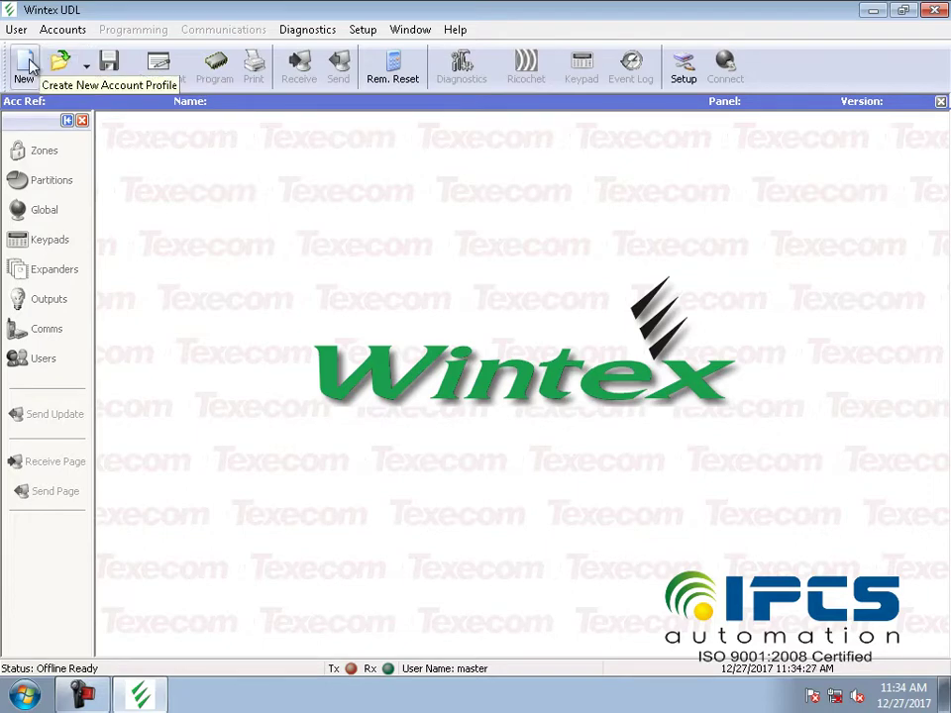
{"action": "left_click", "coordinate": [27, 65]}
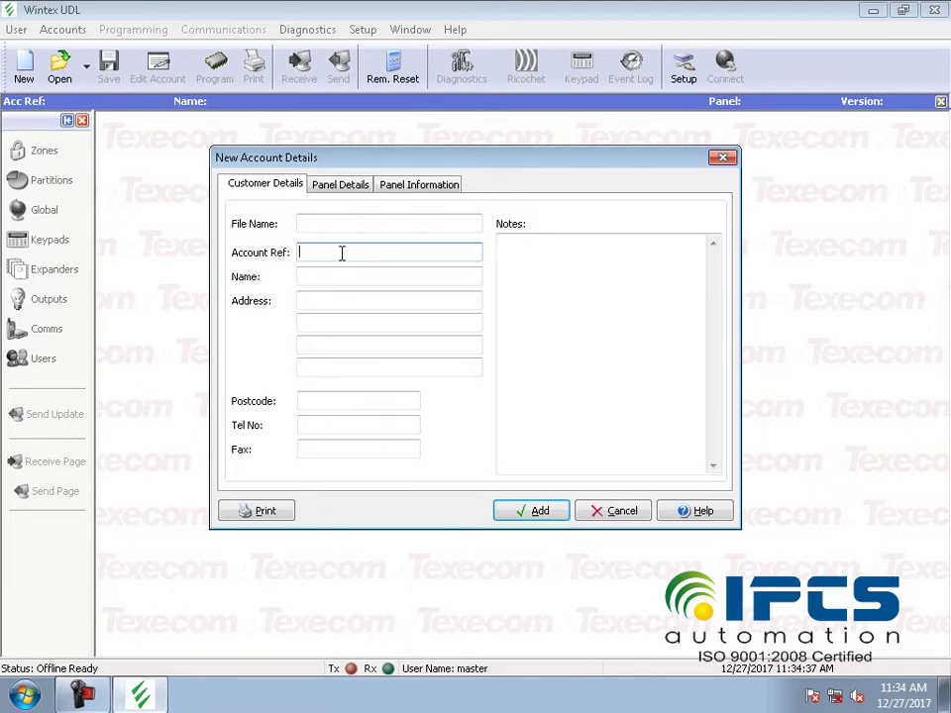
{"action": "type", "text": "abc"}
Set the panel type to Premier 832, mark its panel information, and add the account.
{"action": "left_click", "coordinate": [349, 191]}
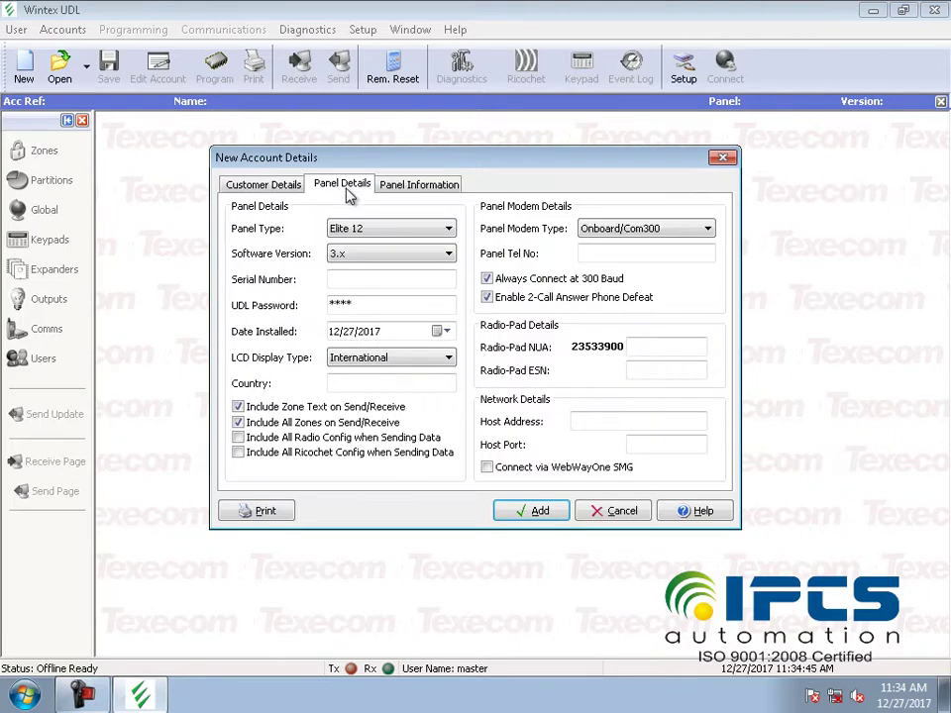
{"action": "left_click", "coordinate": [368, 231]}
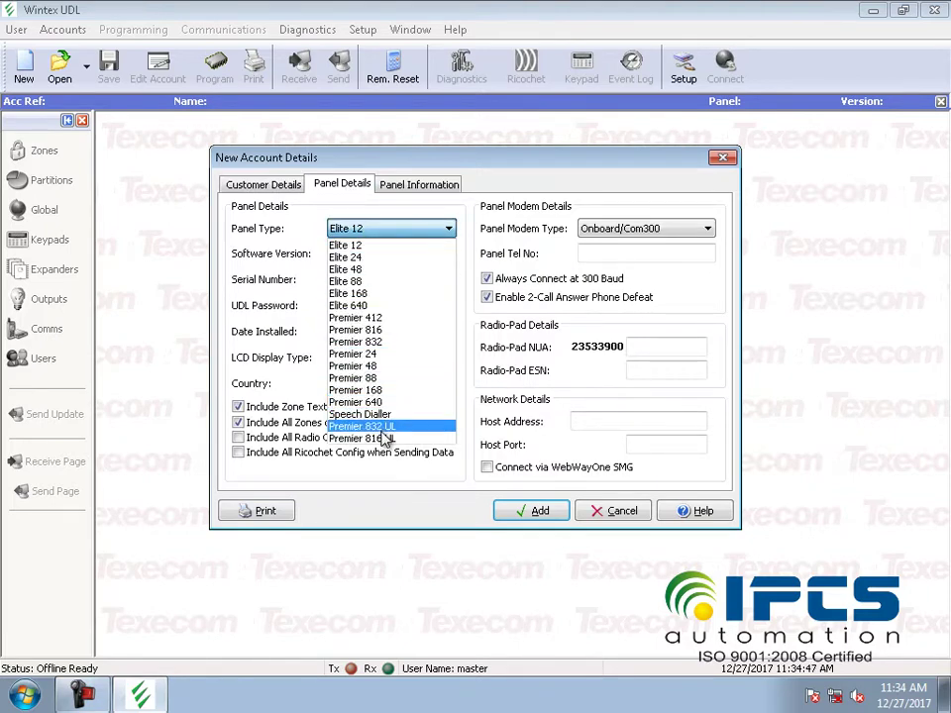
{"action": "left_click", "coordinate": [365, 345]}
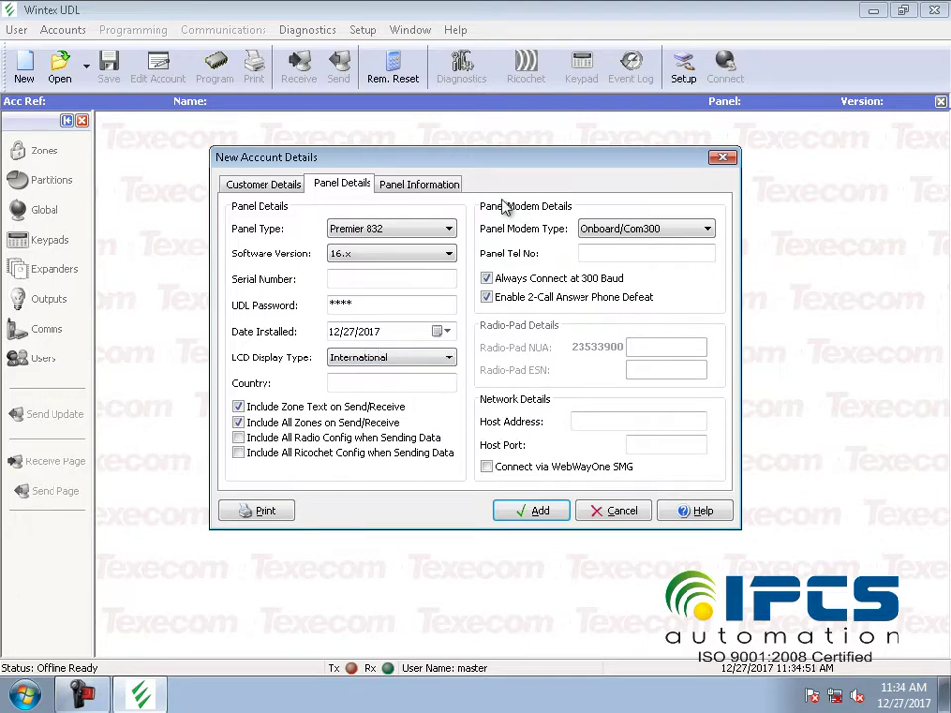
{"action": "left_click", "coordinate": [439, 188]}
{"action": "left_click_drag", "start_coordinate": [300, 288], "coordinate": [221, 159]}
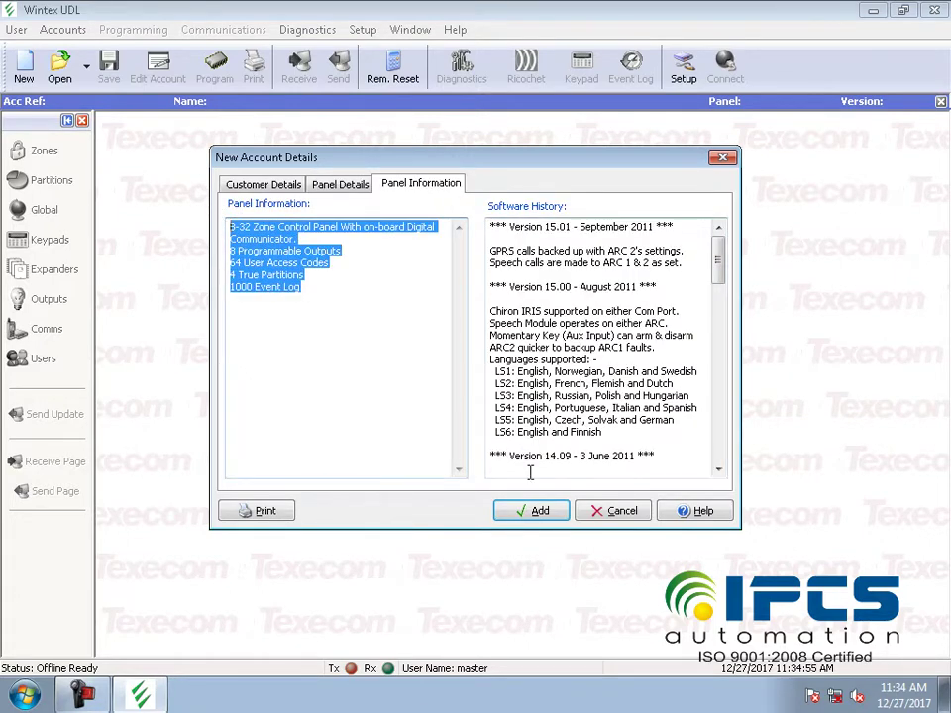
{"action": "left_click", "coordinate": [538, 511]}
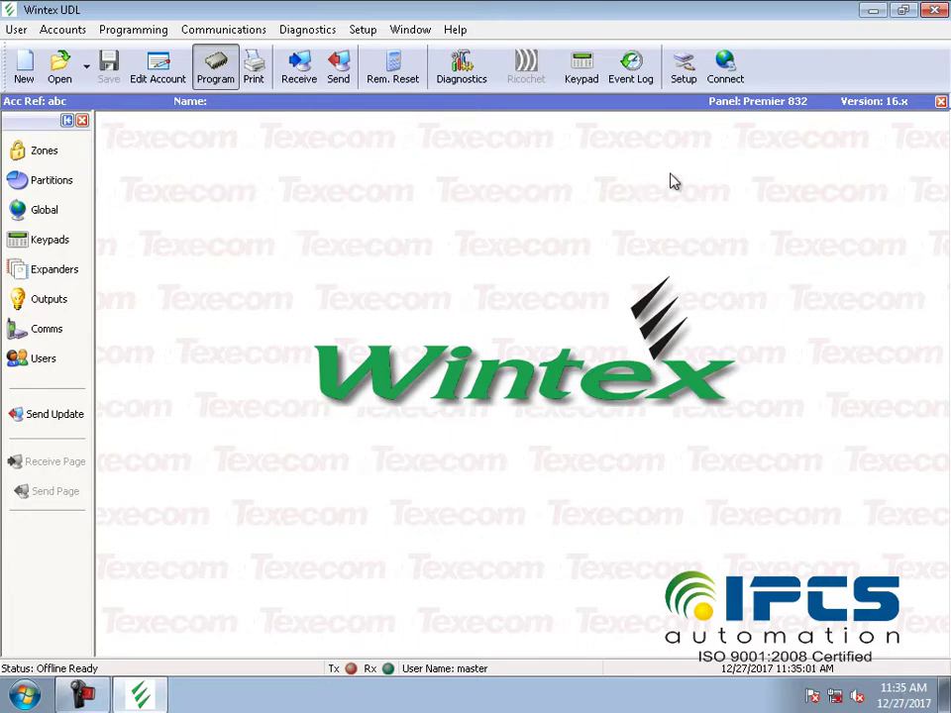
Connect to the panel via PC-Com on COM3 and receive its programming data.
{"action": "left_click", "coordinate": [725, 79]}
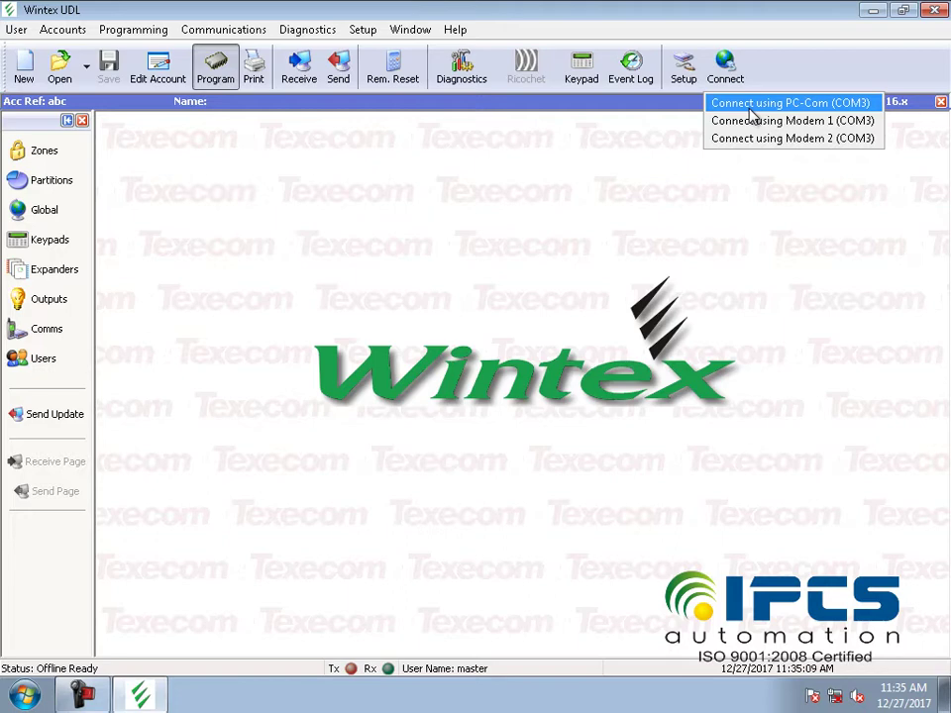
{"action": "left_click", "coordinate": [750, 109]}
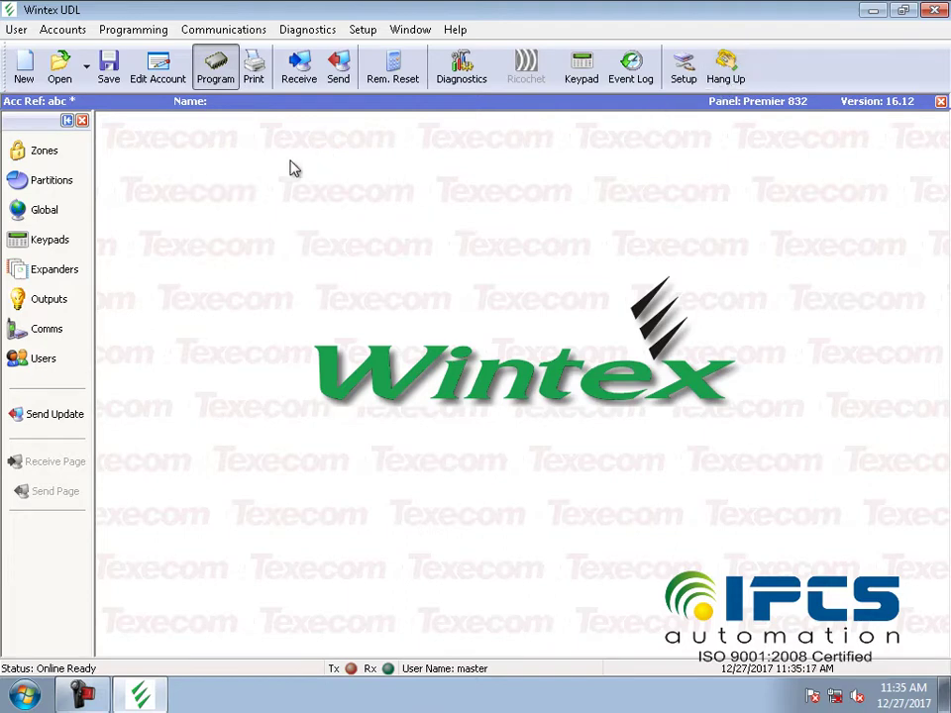
{"action": "left_click", "coordinate": [302, 79]}
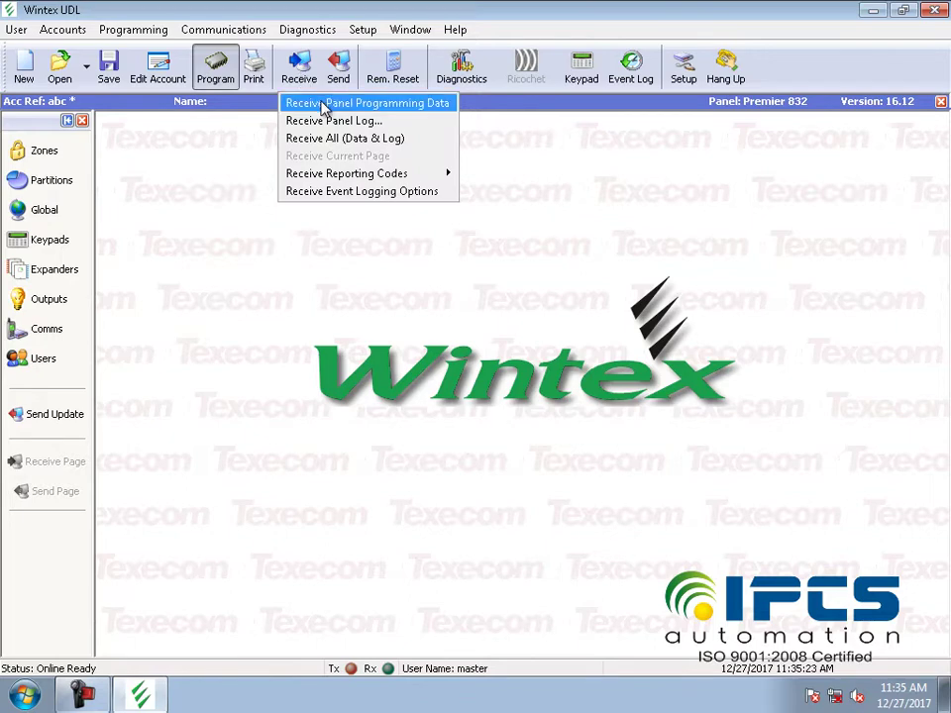
{"action": "left_click", "coordinate": [322, 104]}
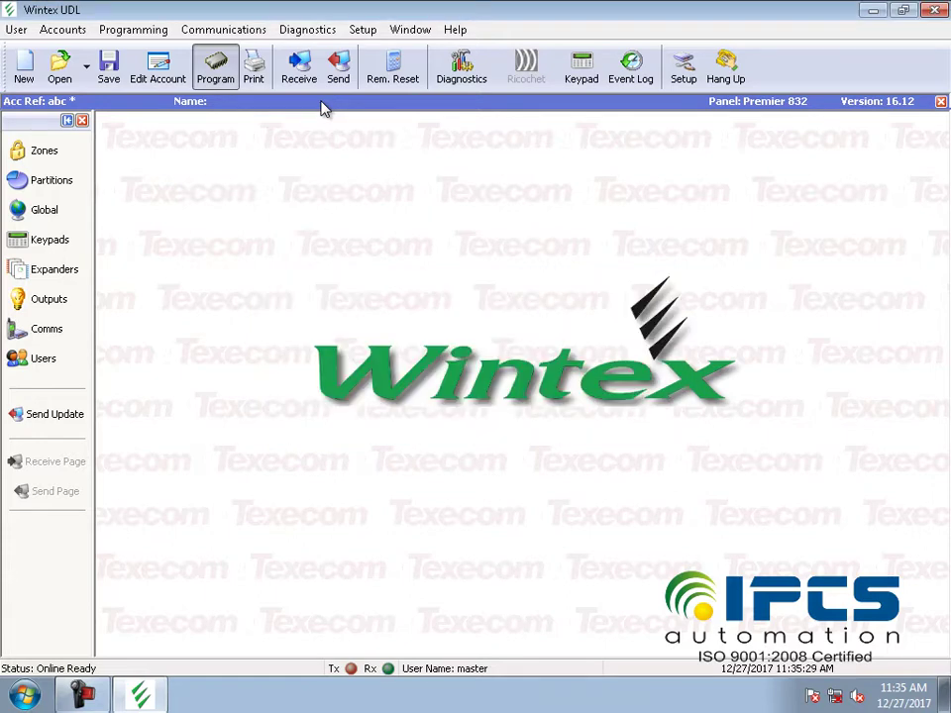
Make zone 01 an Interior Instant, Normally Closed zone with text 'FRONT DOOR'.
{"action": "left_click", "coordinate": [50, 159]}
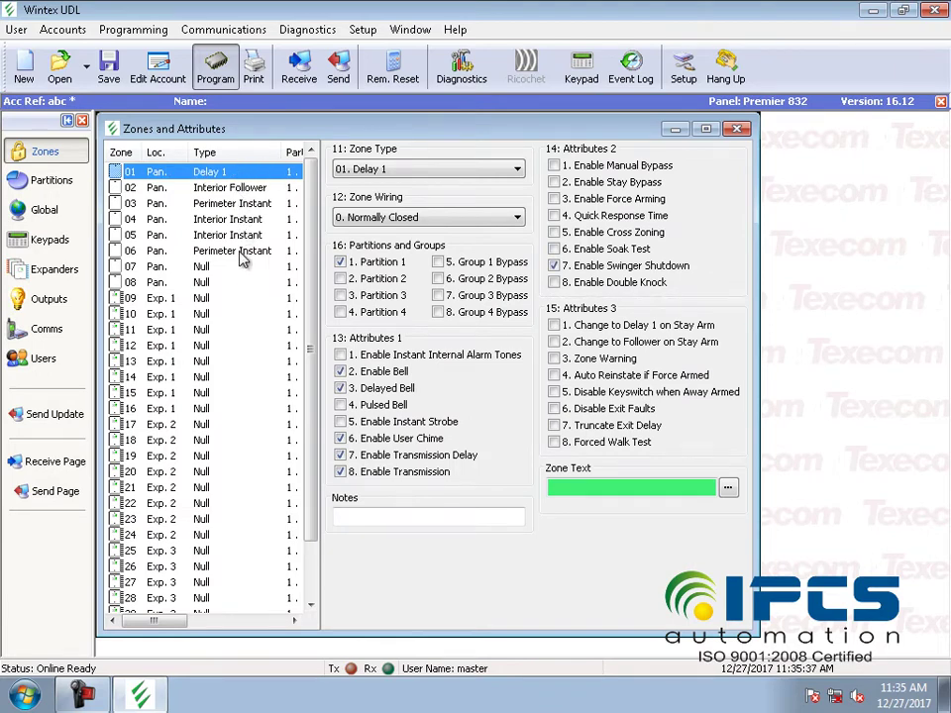
{"action": "left_click", "coordinate": [361, 170]}
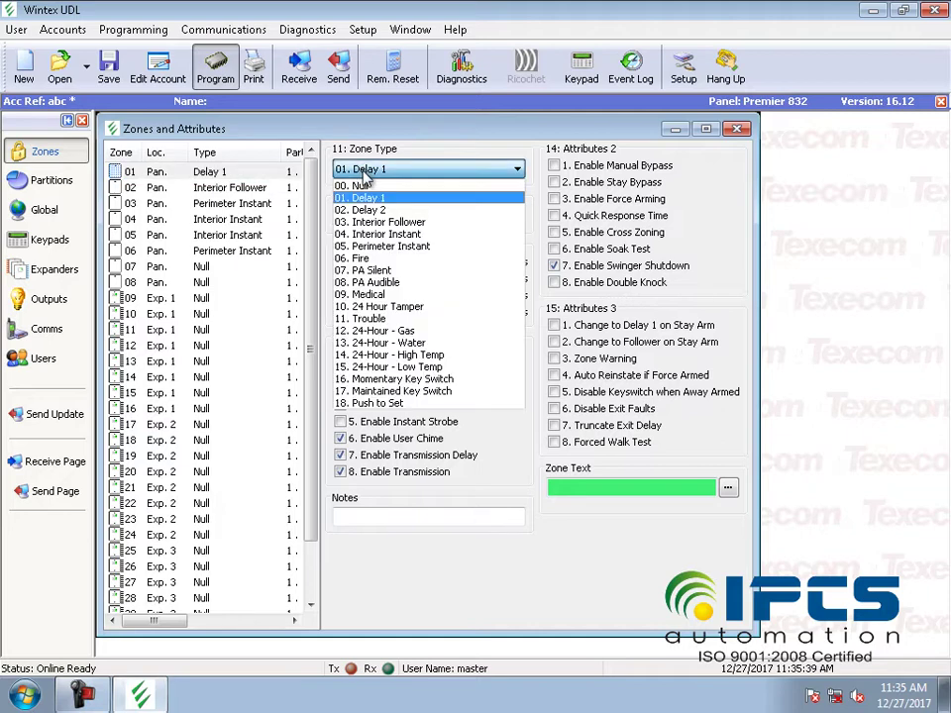
{"action": "left_click", "coordinate": [420, 234]}
{"action": "left_click", "coordinate": [393, 220]}
{"action": "left_click", "coordinate": [395, 222]}
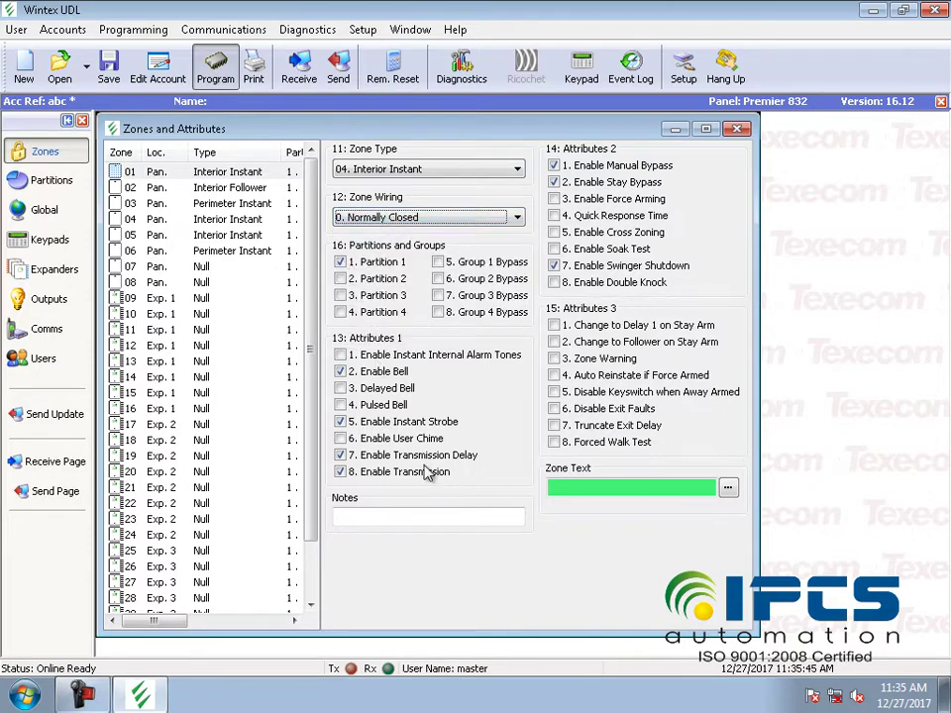
{"action": "left_click", "coordinate": [579, 490]}
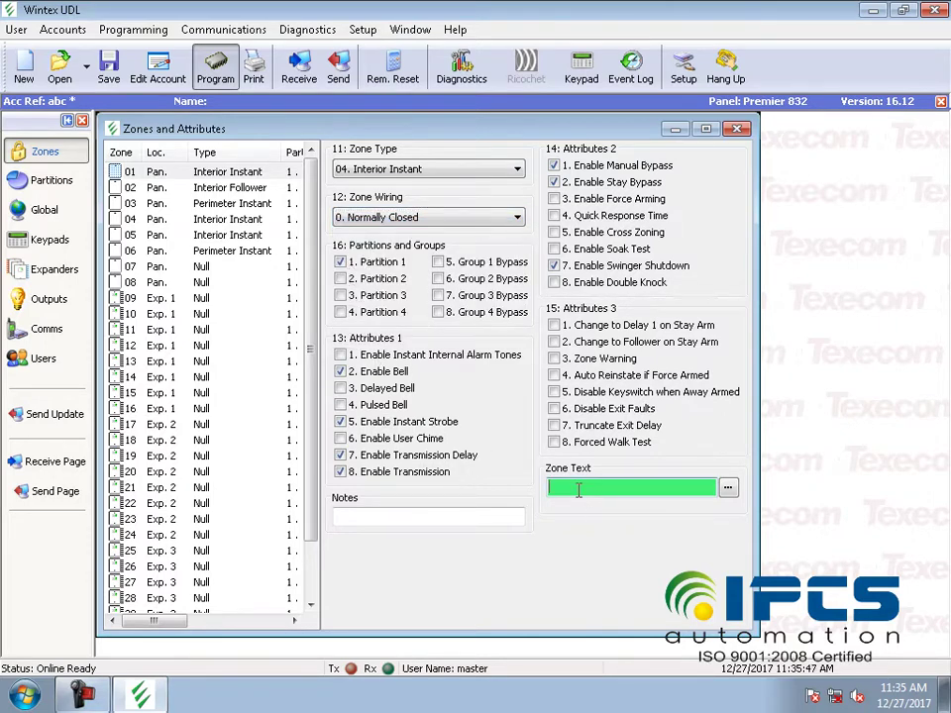
{"action": "type", "text": "FRONT DOOR"}
Send the current zone page to the panel, suppressing future confirmations, and close Zones.
{"action": "left_click", "coordinate": [340, 83]}
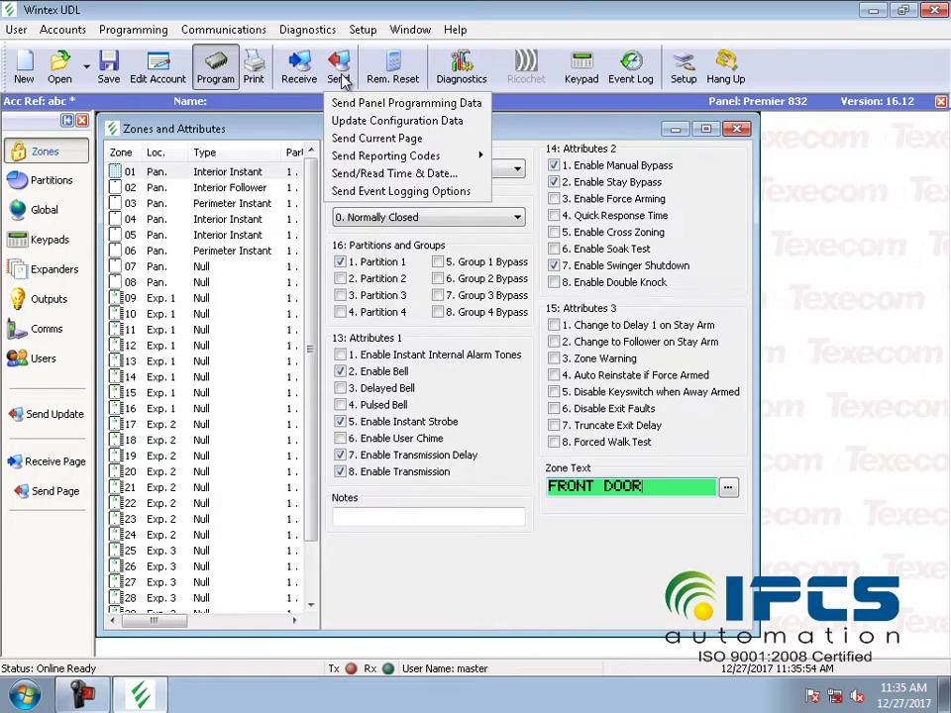
{"action": "left_click", "coordinate": [394, 139]}
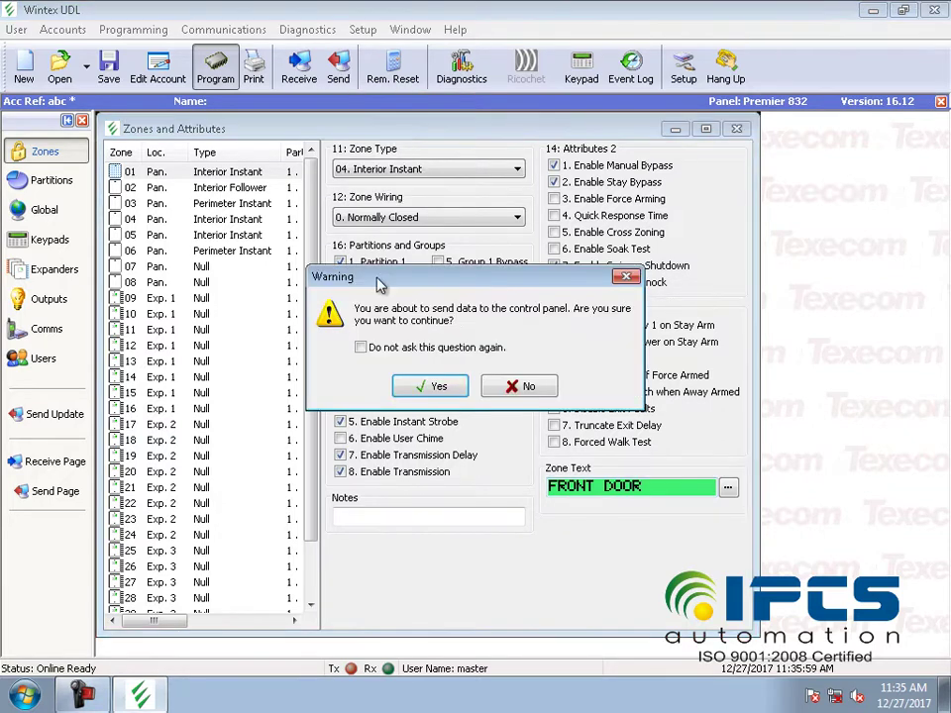
{"action": "left_click", "coordinate": [361, 347]}
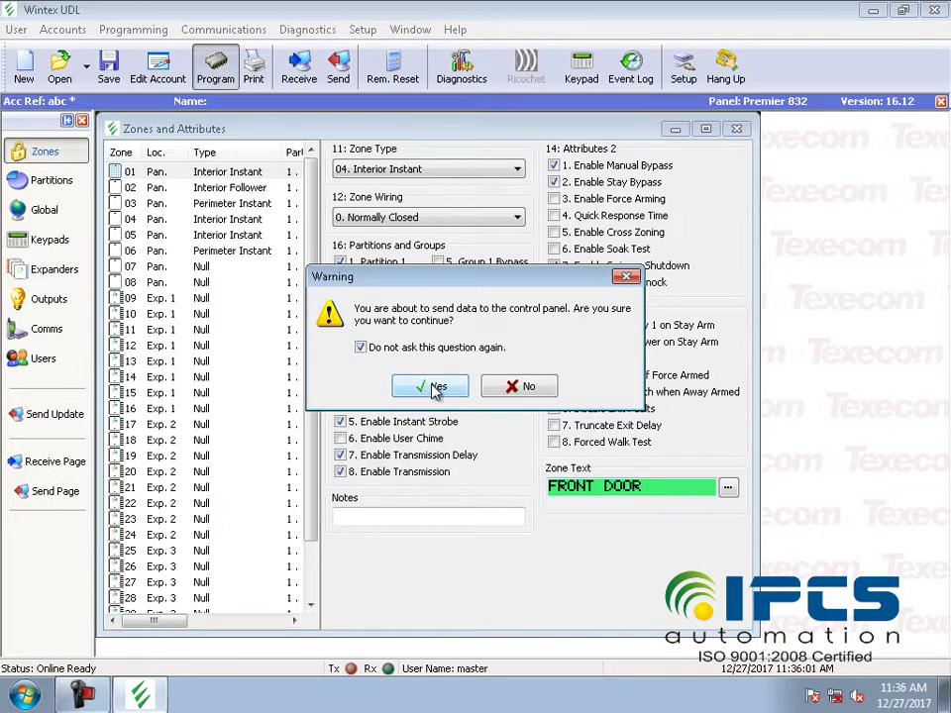
{"action": "left_click", "coordinate": [433, 389]}
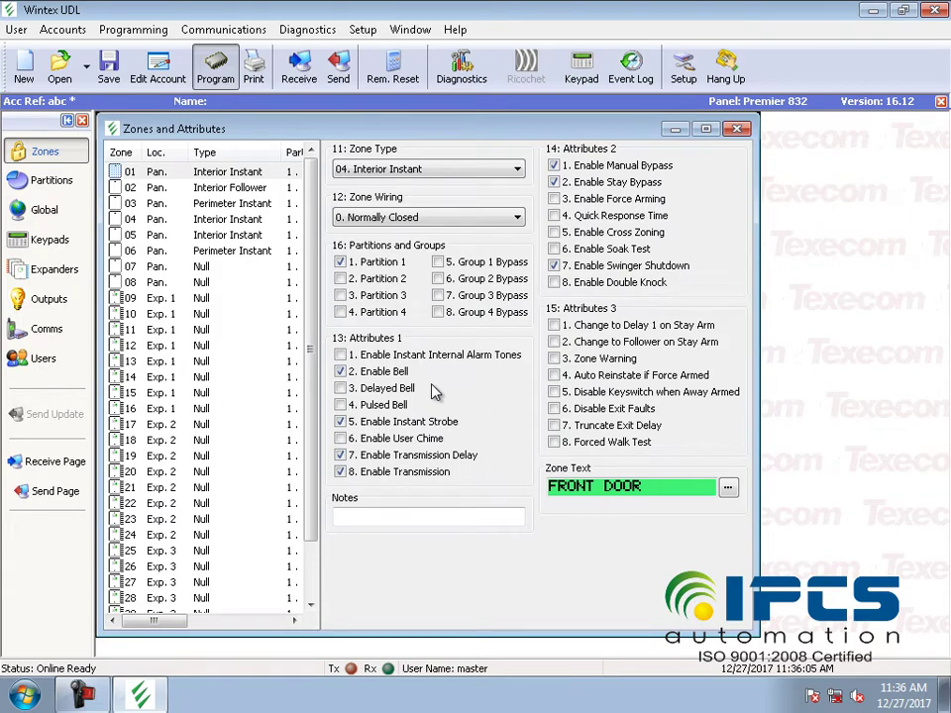
{"action": "left_click", "coordinate": [736, 130]}
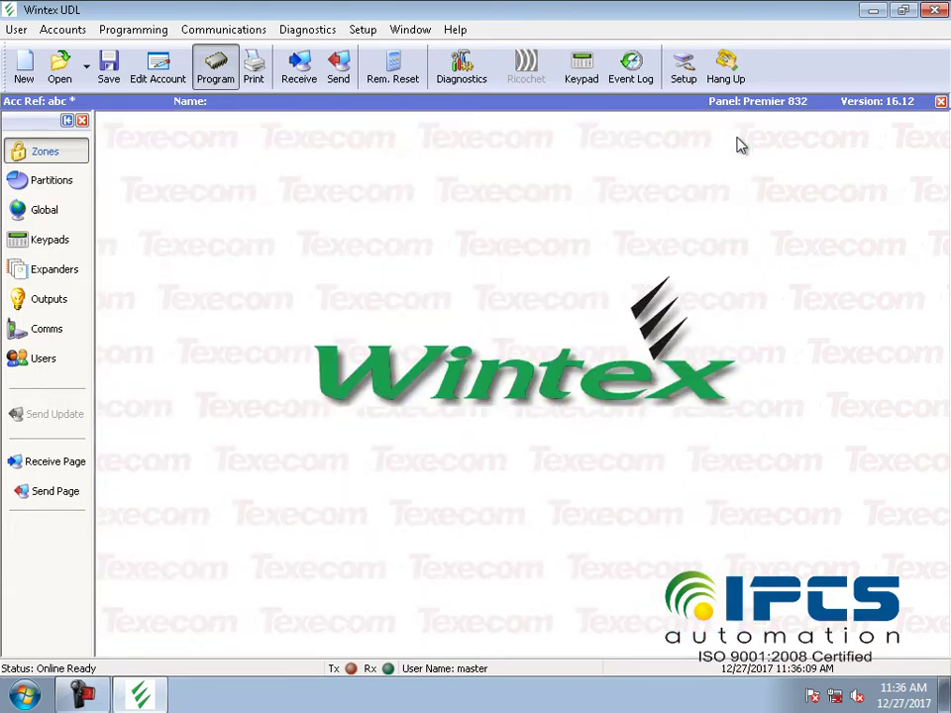
View the Partitions, Global Control Timers, Outputs and Users pages, then the Online Keypad.
{"action": "left_click", "coordinate": [55, 181]}
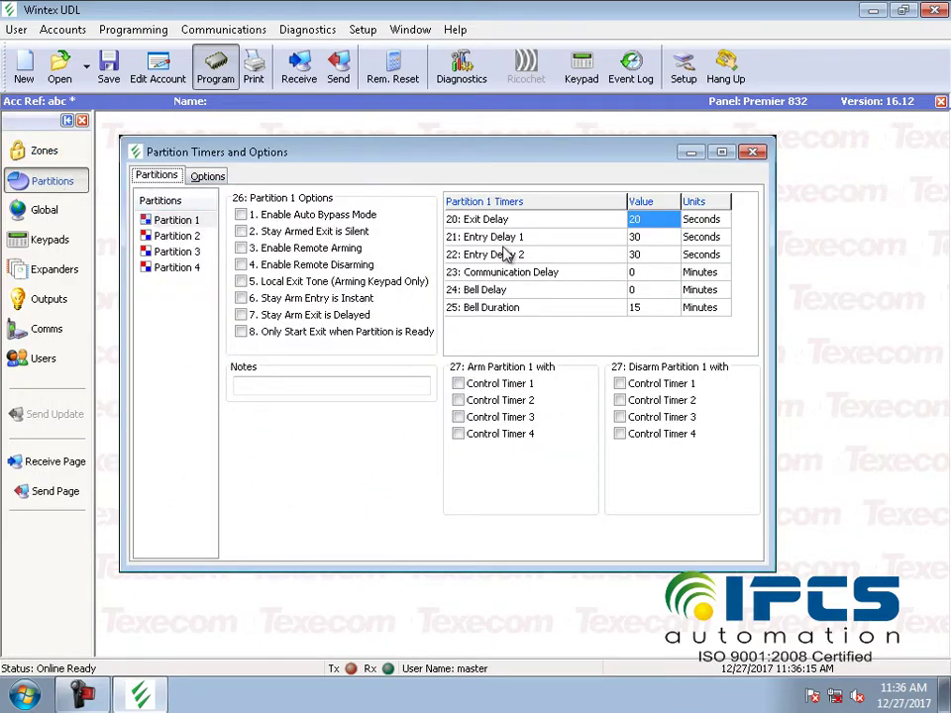
{"action": "left_click", "coordinate": [43, 210]}
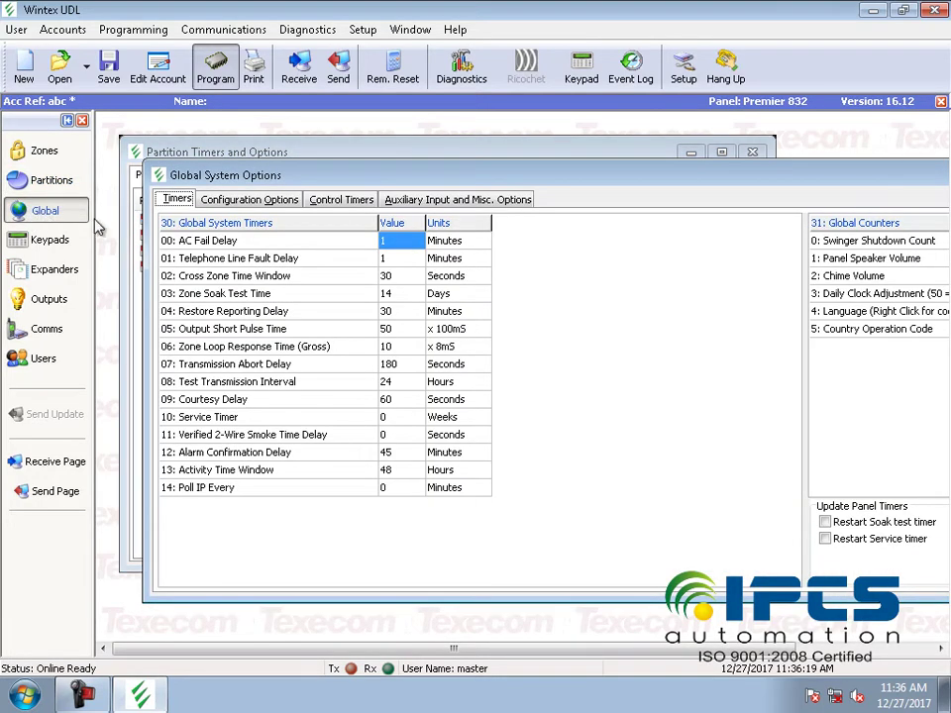
{"action": "left_click", "coordinate": [339, 200]}
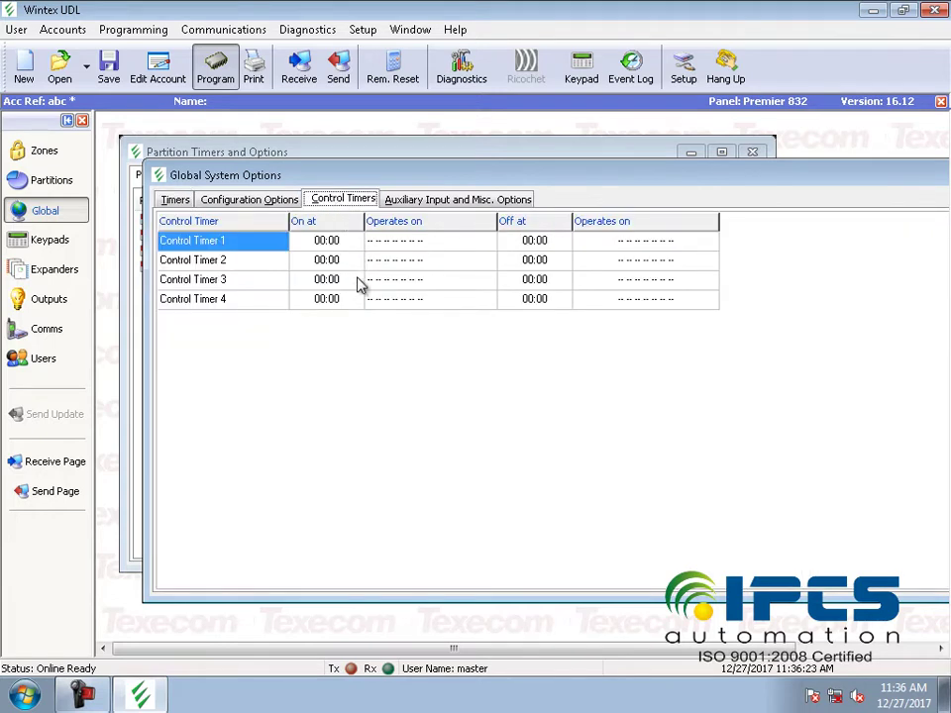
{"action": "left_click", "coordinate": [58, 299]}
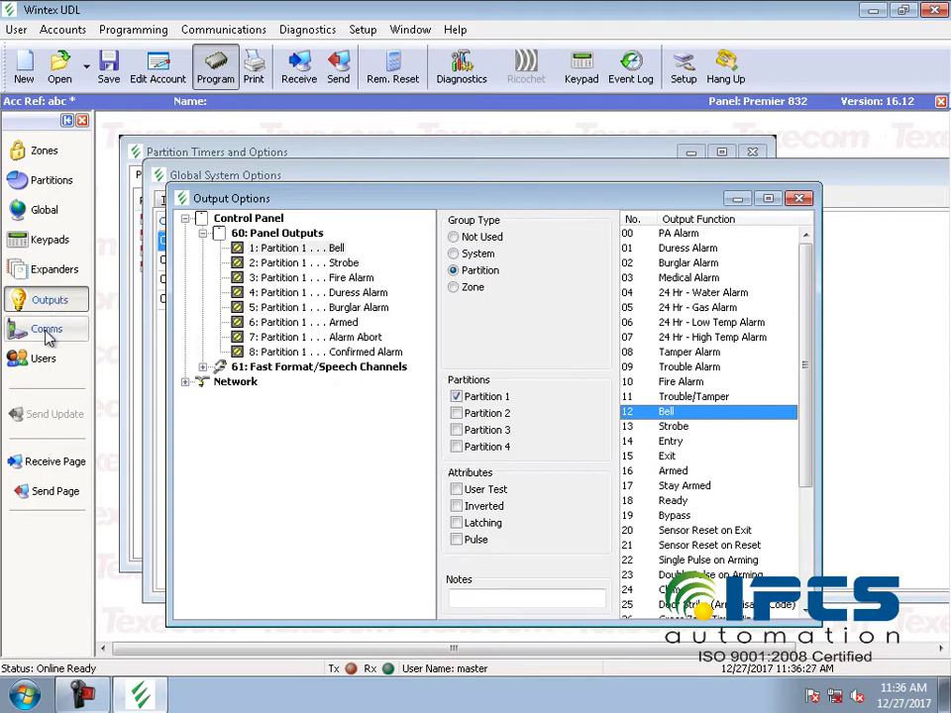
{"action": "left_click", "coordinate": [44, 359]}
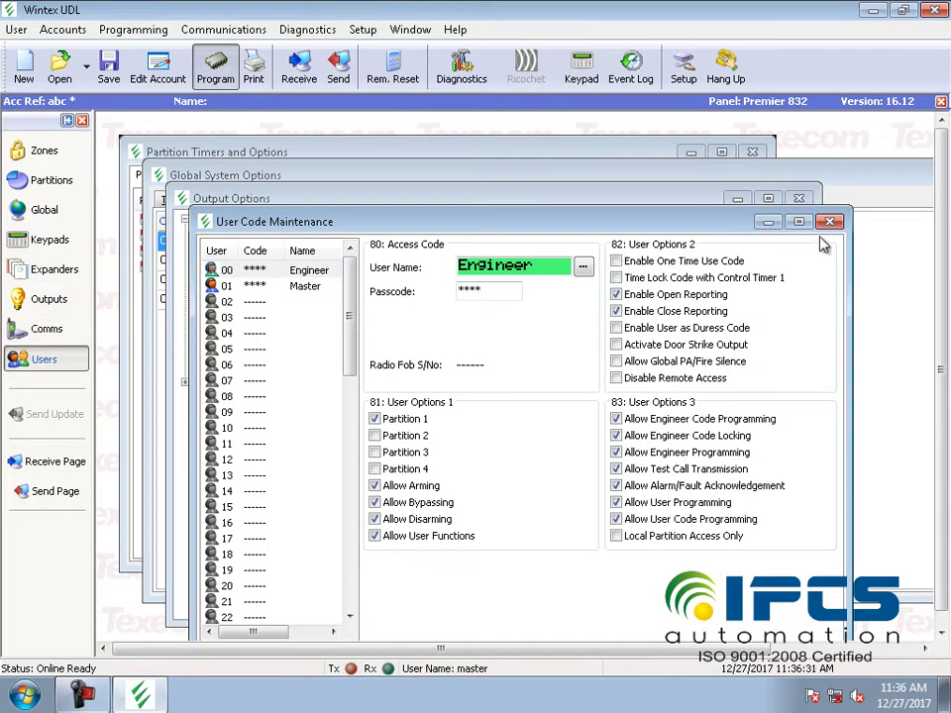
{"action": "left_click", "coordinate": [583, 87]}
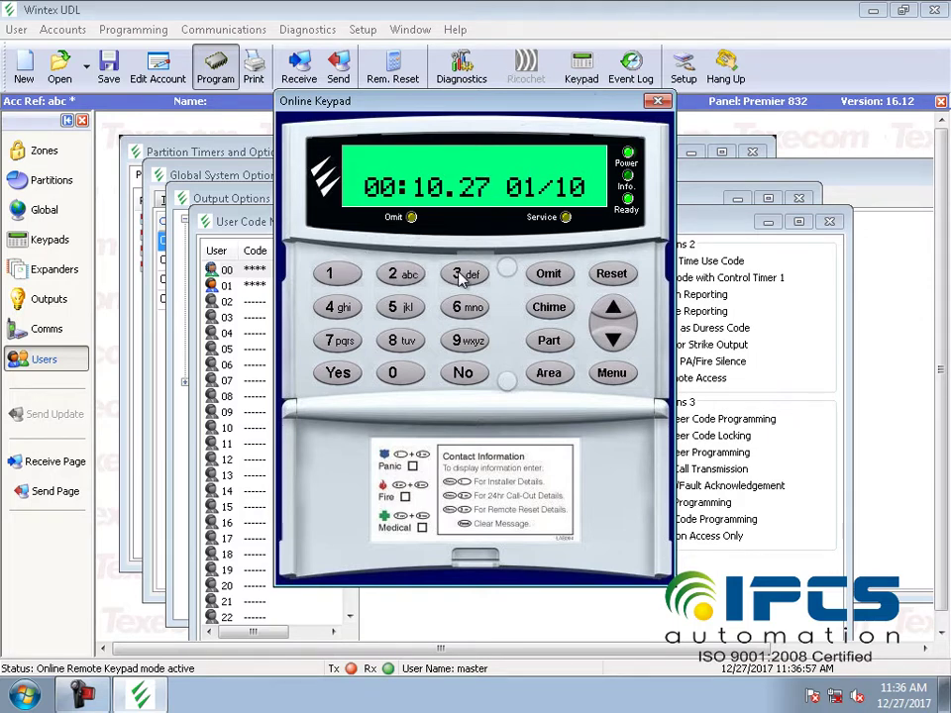
Step the remote keypad to Program Date, then send the PC's date and time to the panel.
{"action": "left_click", "coordinate": [396, 311]}
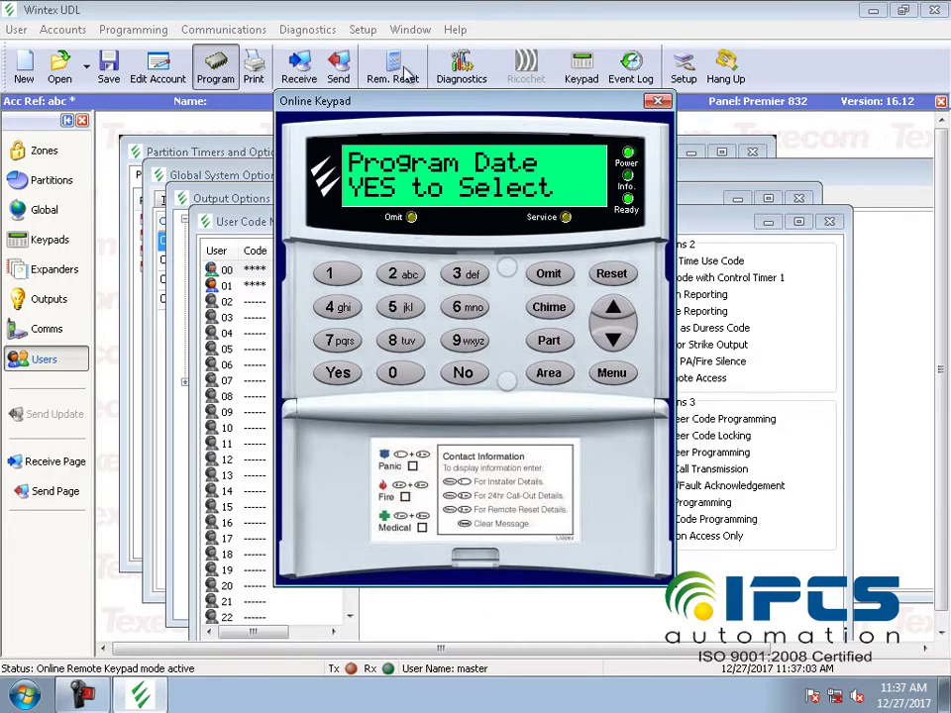
{"action": "left_click", "coordinate": [658, 102]}
{"action": "left_click", "coordinate": [256, 29]}
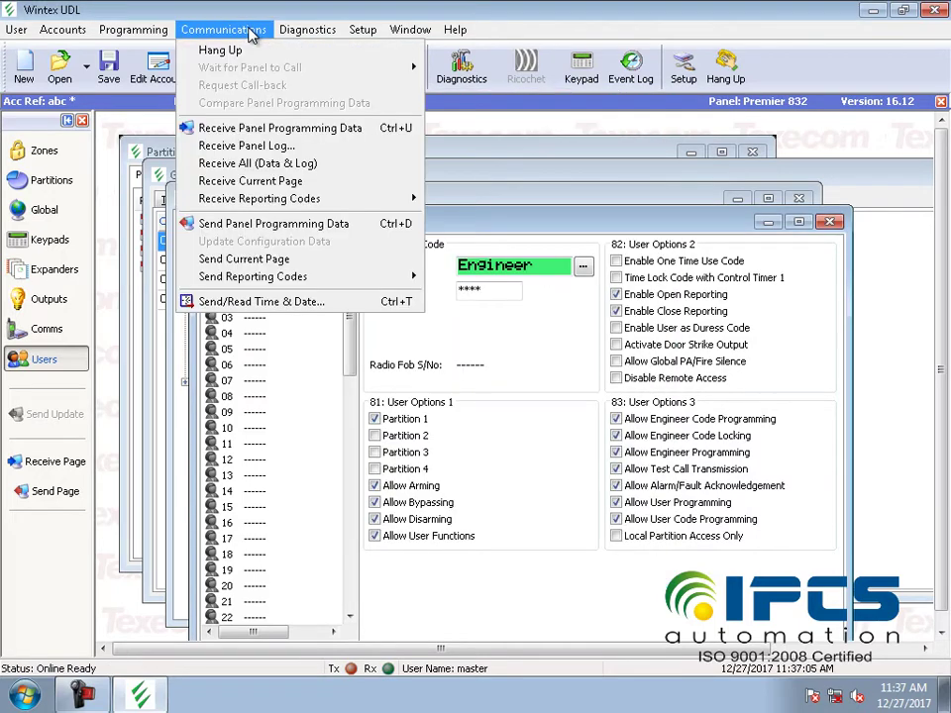
{"action": "left_click", "coordinate": [248, 299]}
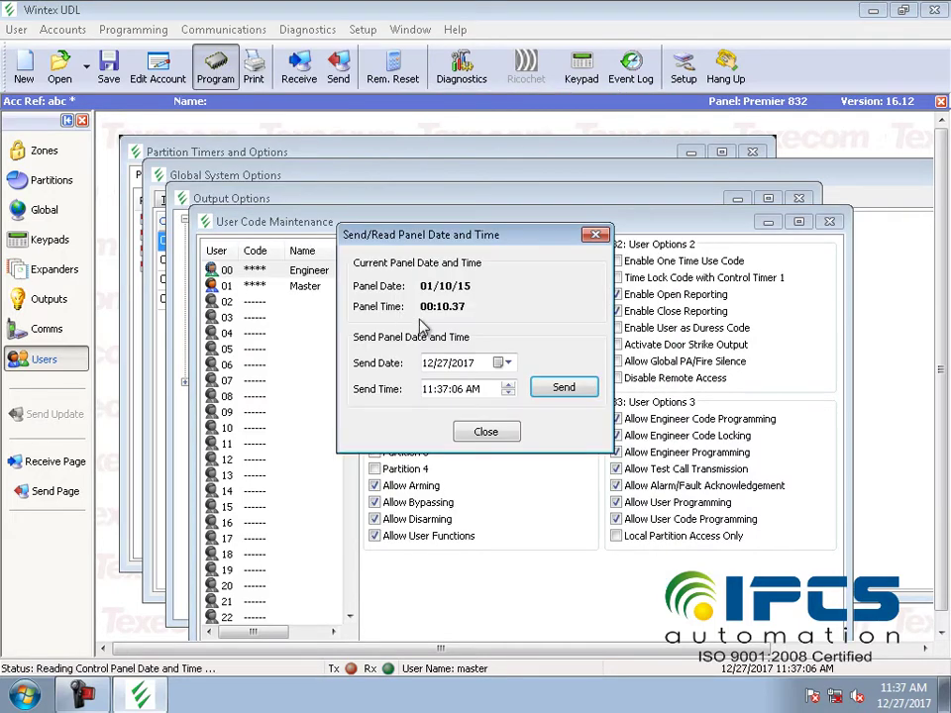
{"action": "left_click", "coordinate": [569, 391]}
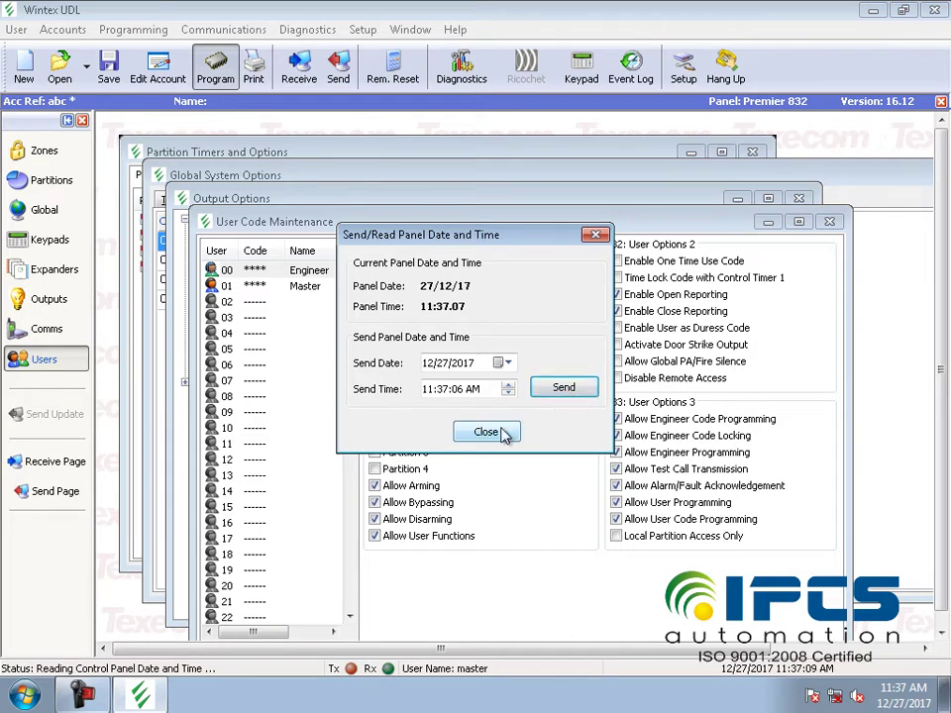